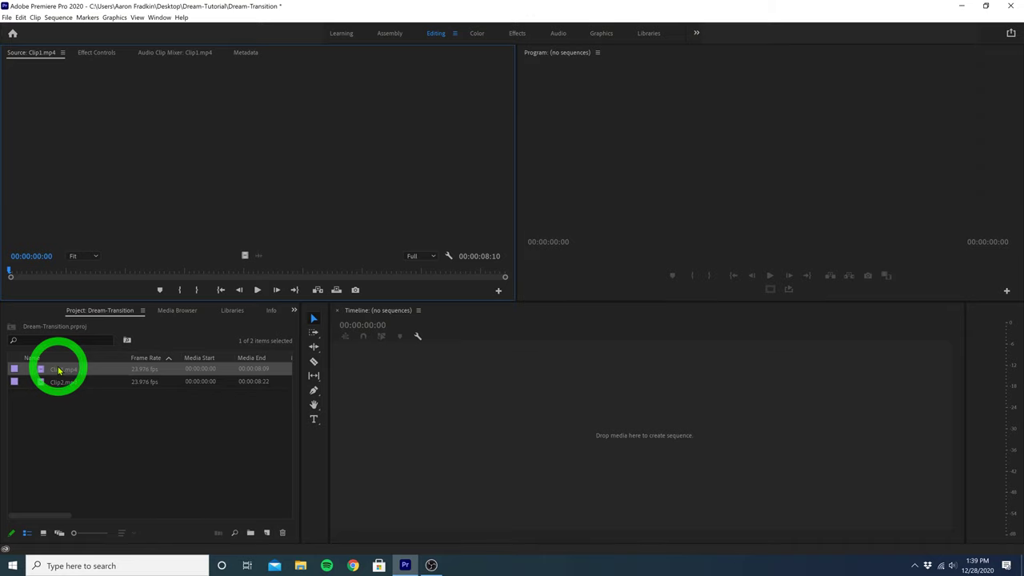
- Preview Clip1.mp4 and Clip2.mp4 in the Source Monitor
left_click_drag(32, 271, 399, 282)
left_click(113, 357)
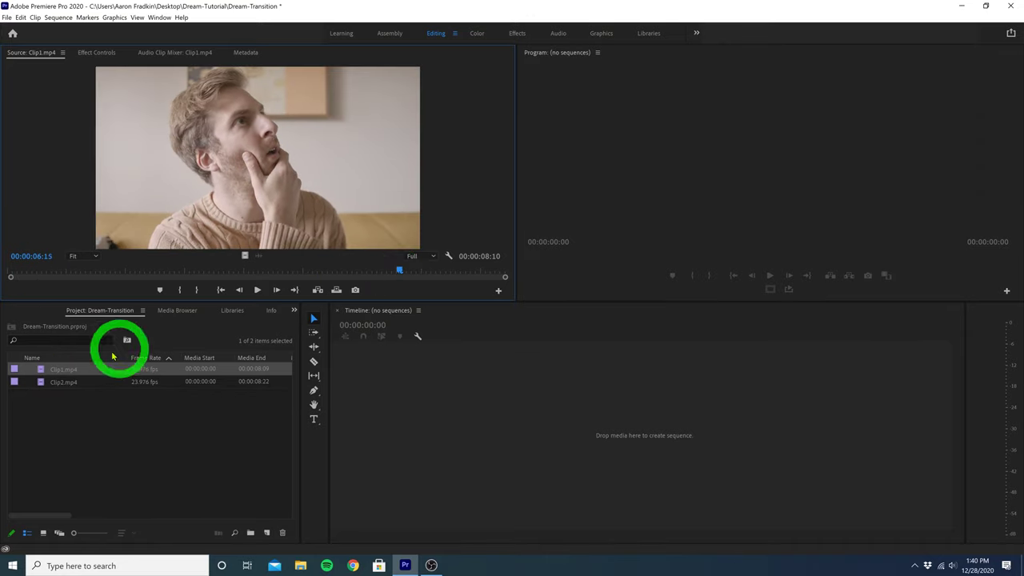
double_click(59, 384)
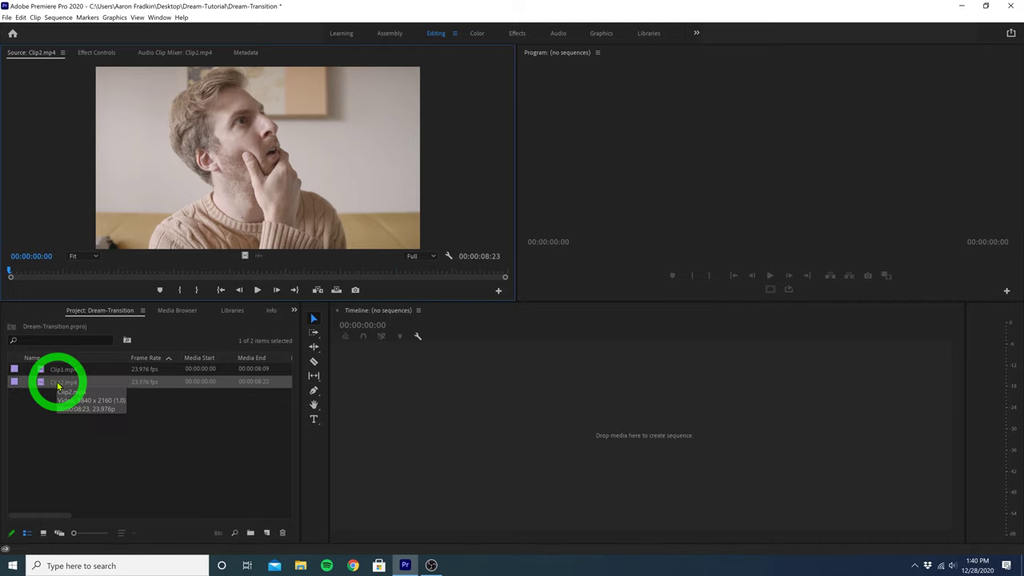
left_click(37, 317)
left_click_drag(32, 273, 398, 272)
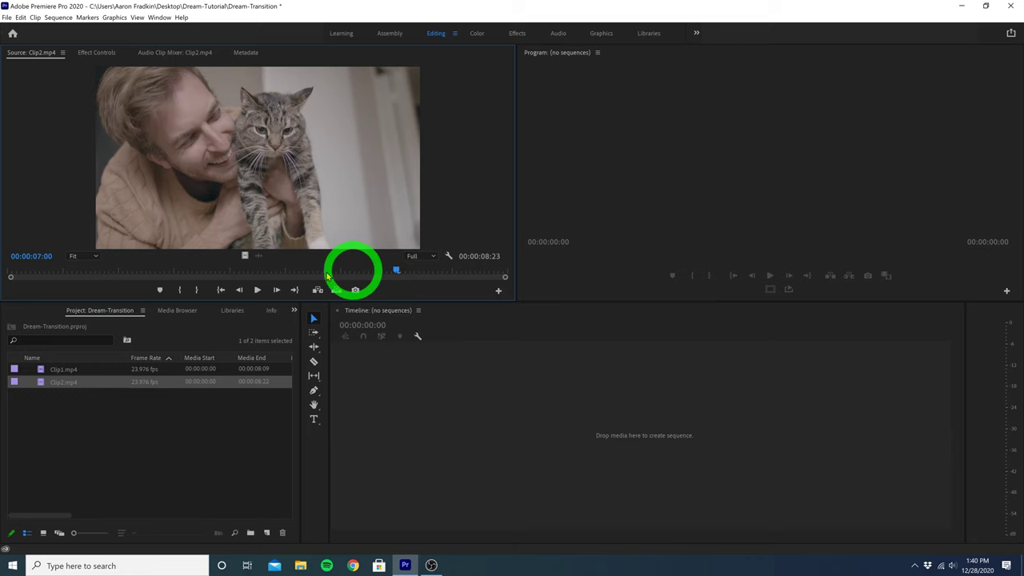
- Put Clip1.mp4 then Clip2.mp4 on the timeline and zoom the timeline in
left_click_drag(50, 369, 498, 407)
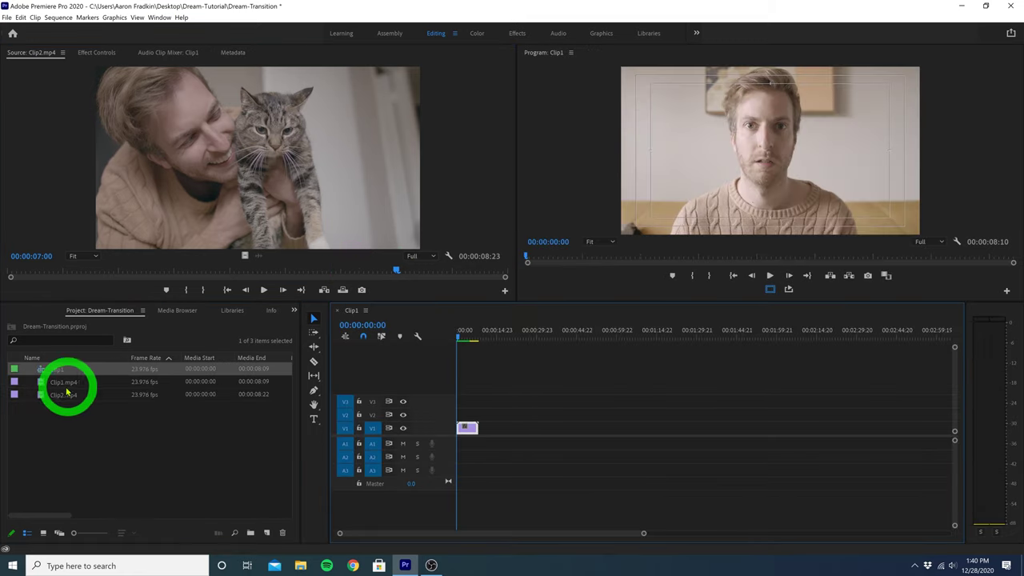
left_click_drag(64, 395, 485, 429)
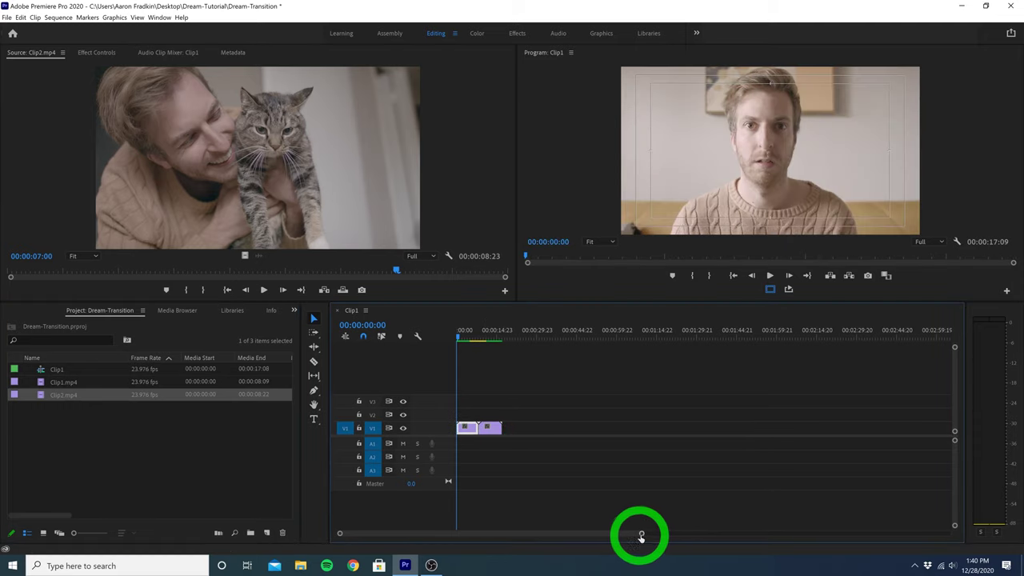
left_click_drag(641, 533, 538, 547)
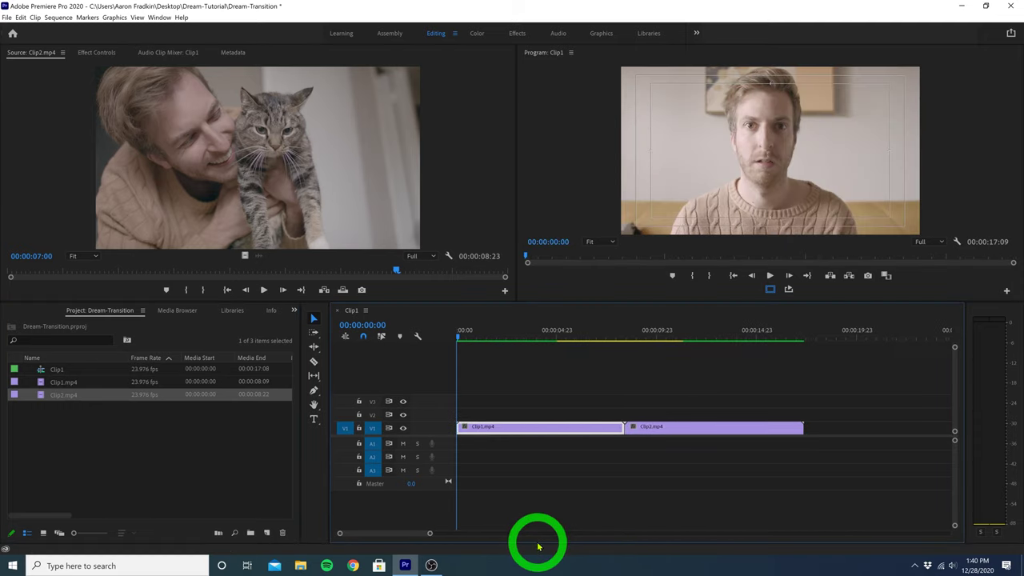
left_click_drag(467, 334, 596, 351)
- Ripple-trim Clip1.mp4's end back to 00:00:06:22 so Clip2.mp4 follows directly
left_click(618, 432)
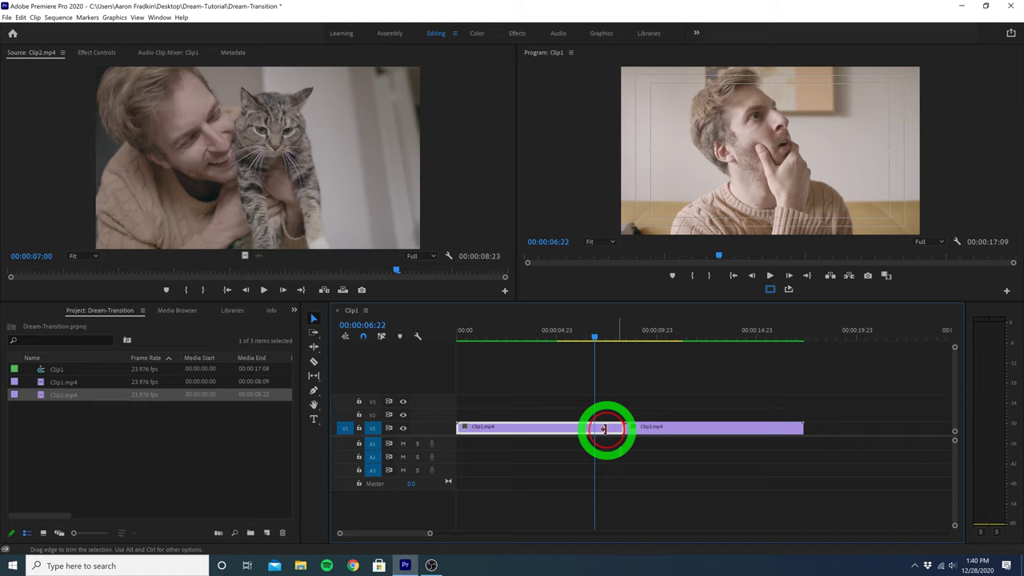
mouse_move(603, 430)
left_mouse_down()
mouse_move(590, 430)
mouse_move(640, 429)
mouse_move(622, 436)
left_mouse_up()
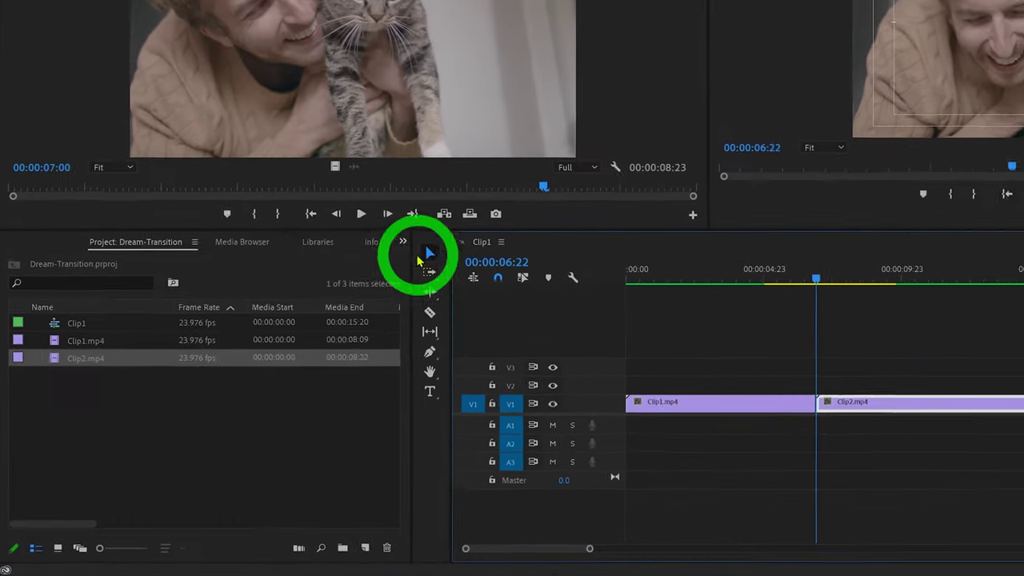
- Drop Cross Dissolve from the Effects panel onto the Clip1/Clip2 cut and play it back
left_click(294, 310)
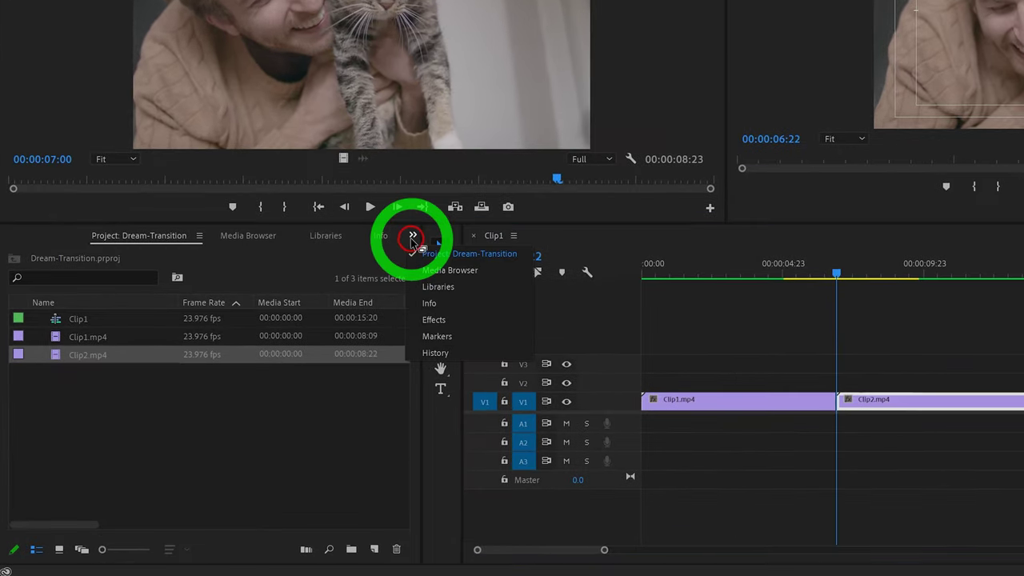
left_click(434, 320)
left_click(114, 254)
type("cross")
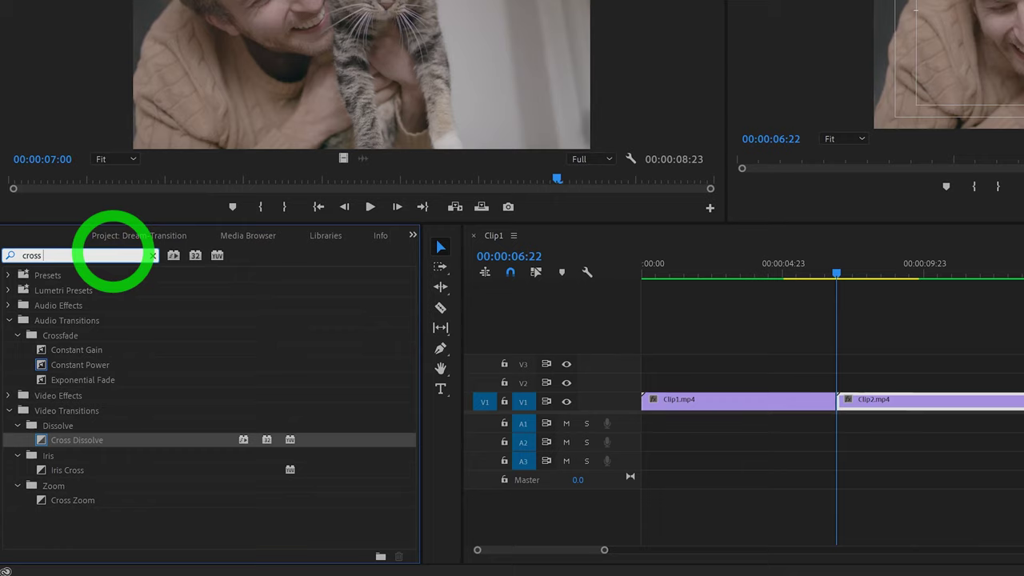
type(" dissolve")
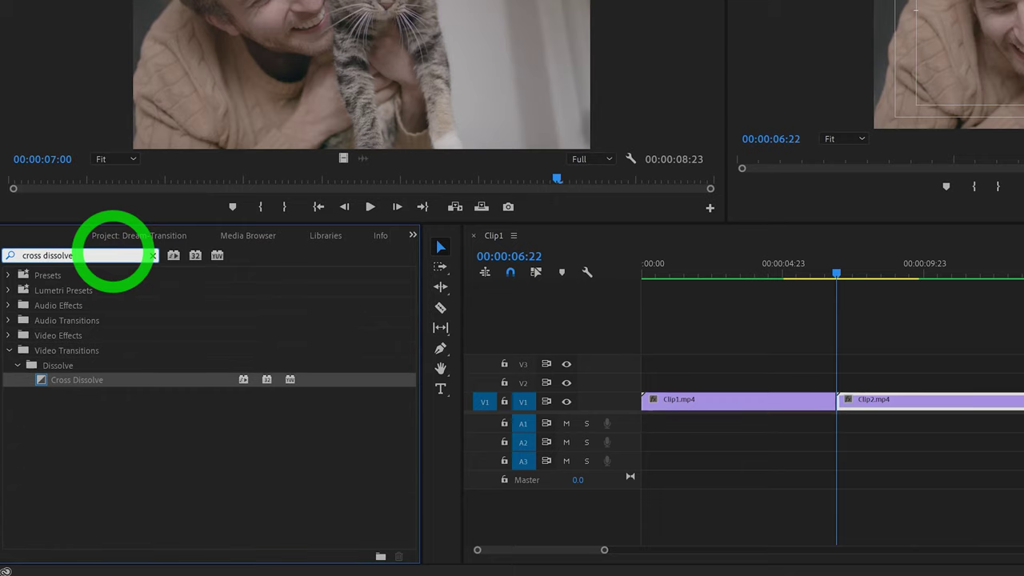
left_click_drag(76, 382, 768, 436)
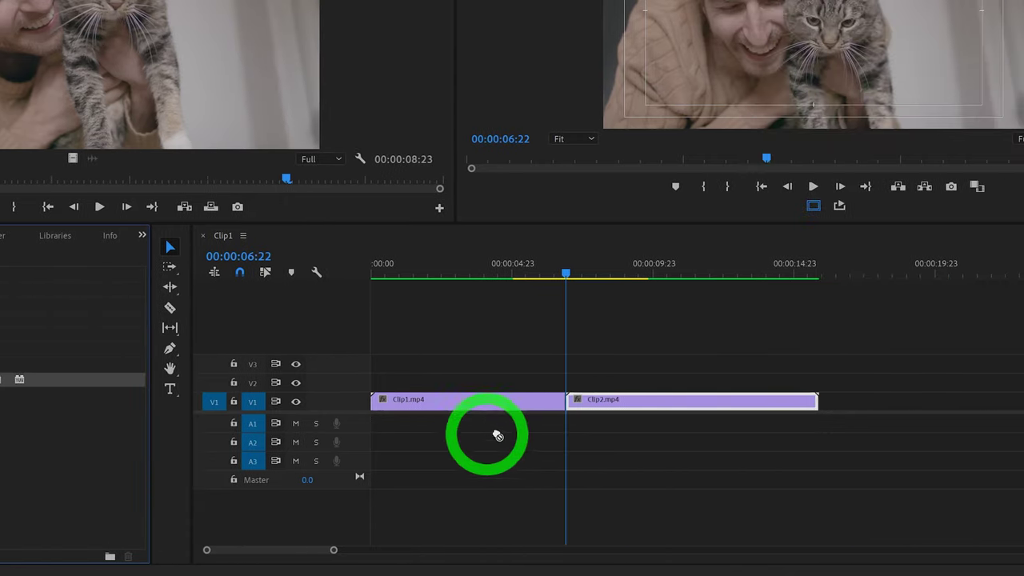
left_click_drag(497, 436, 571, 400)
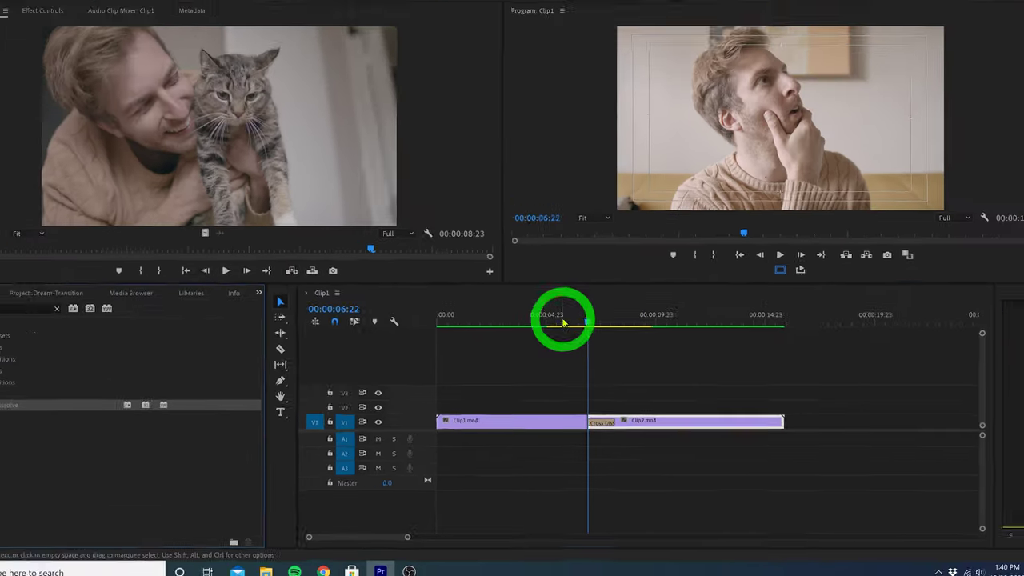
left_click_drag(520, 271, 538, 270)
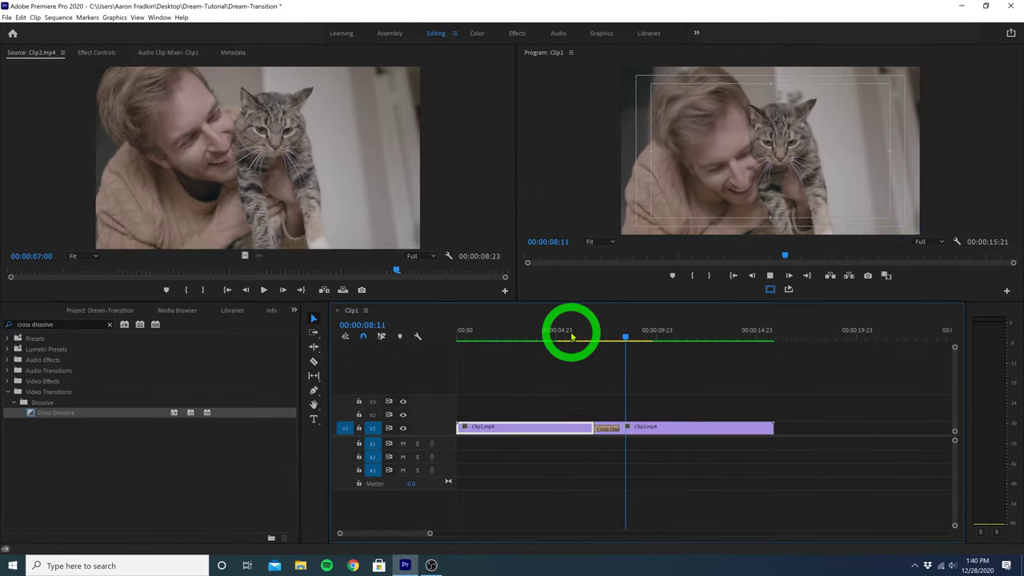
key("space")
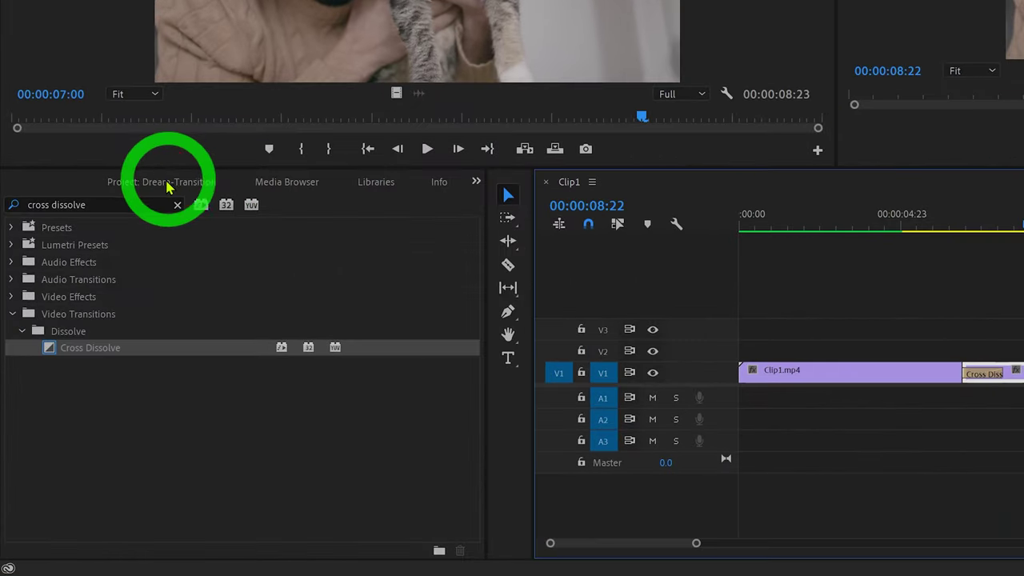
- Create a 3840×2160, 23.976 fps Adjustment Layer from the Project panel's New Item menu
left_click(147, 221)
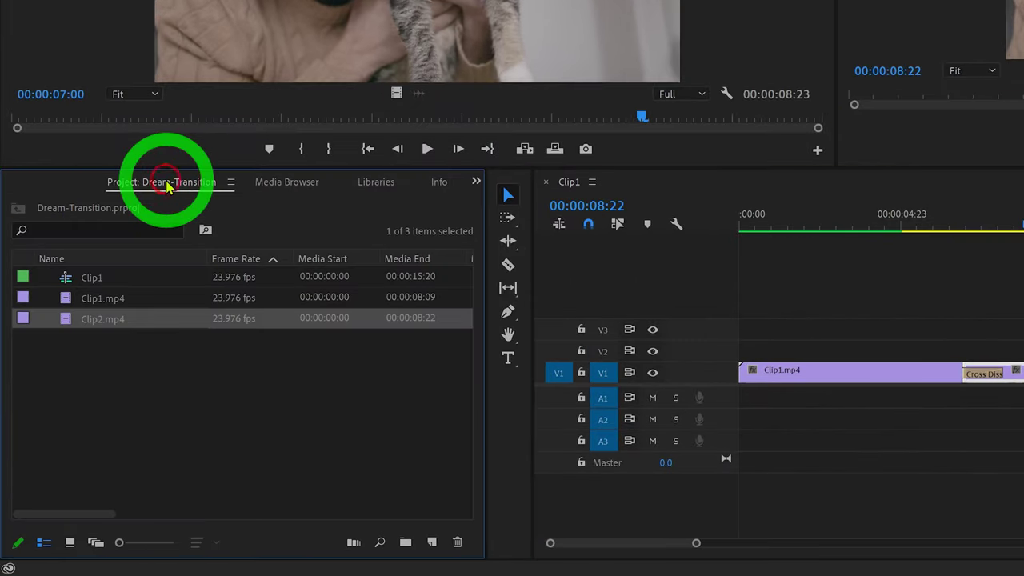
left_click(432, 543)
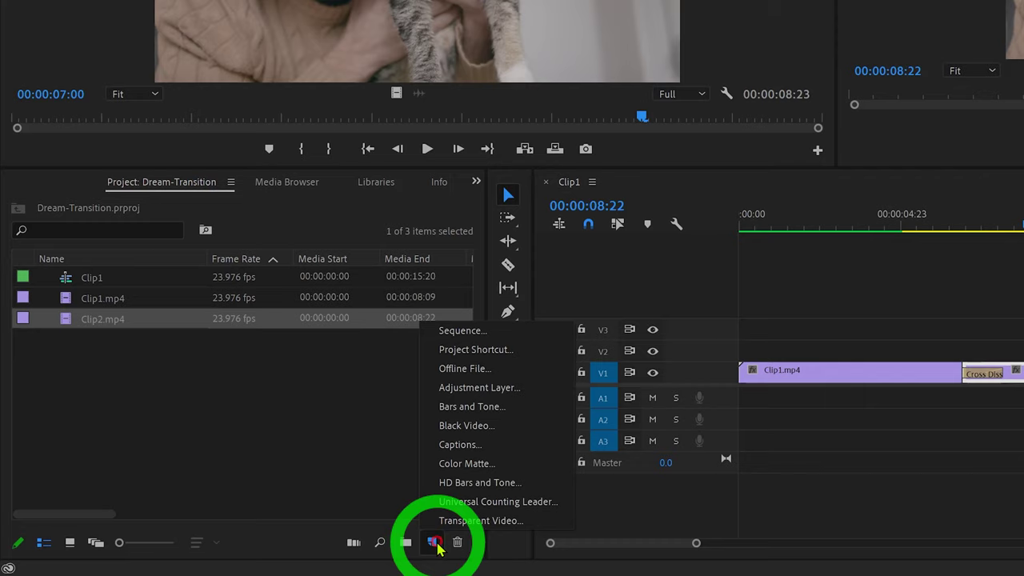
left_click(459, 390)
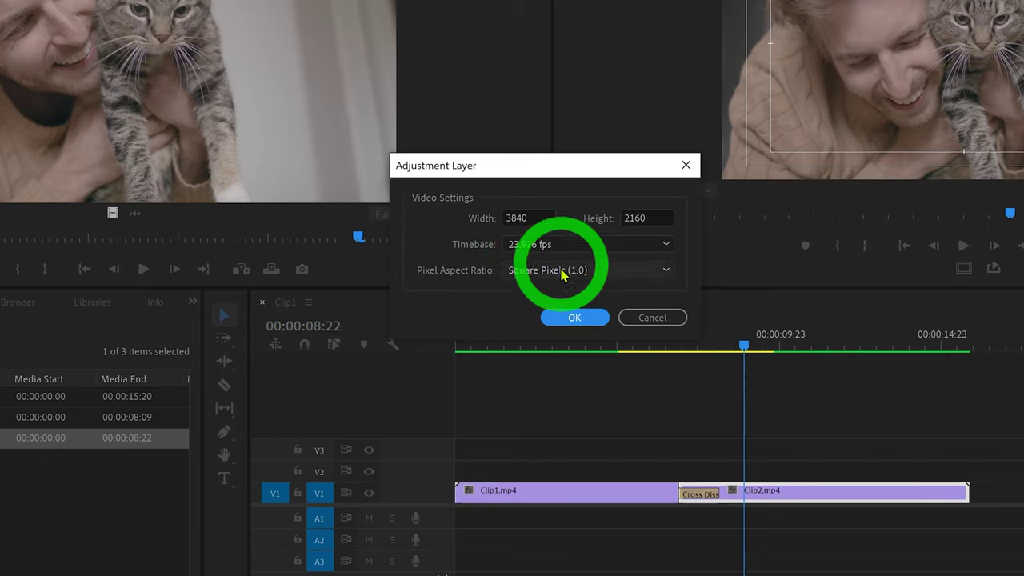
left_click(572, 318)
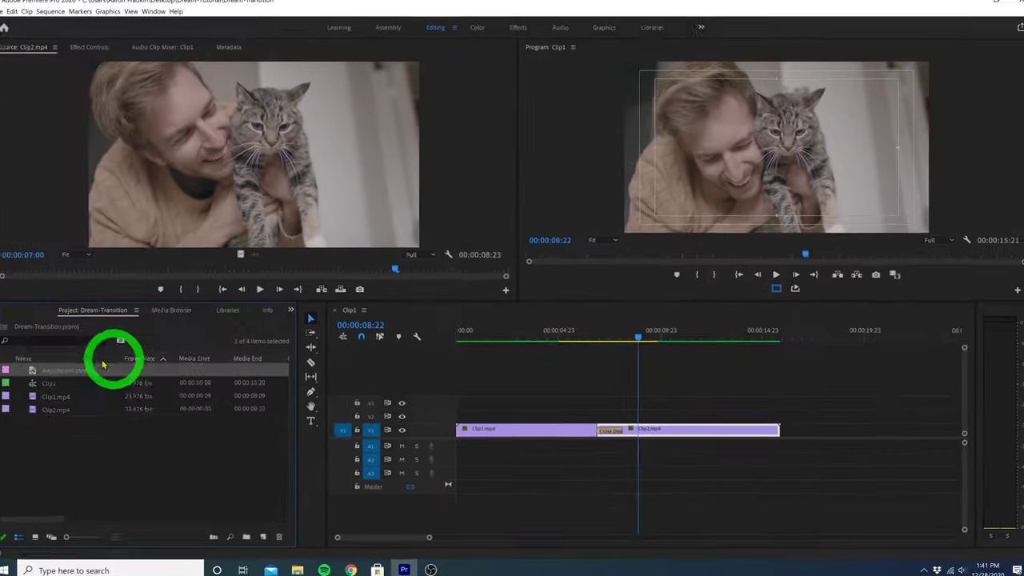
- Place the Adjustment Layer on V2 over the cross dissolve and trim its start to span it
left_click_drag(42, 369, 575, 421)
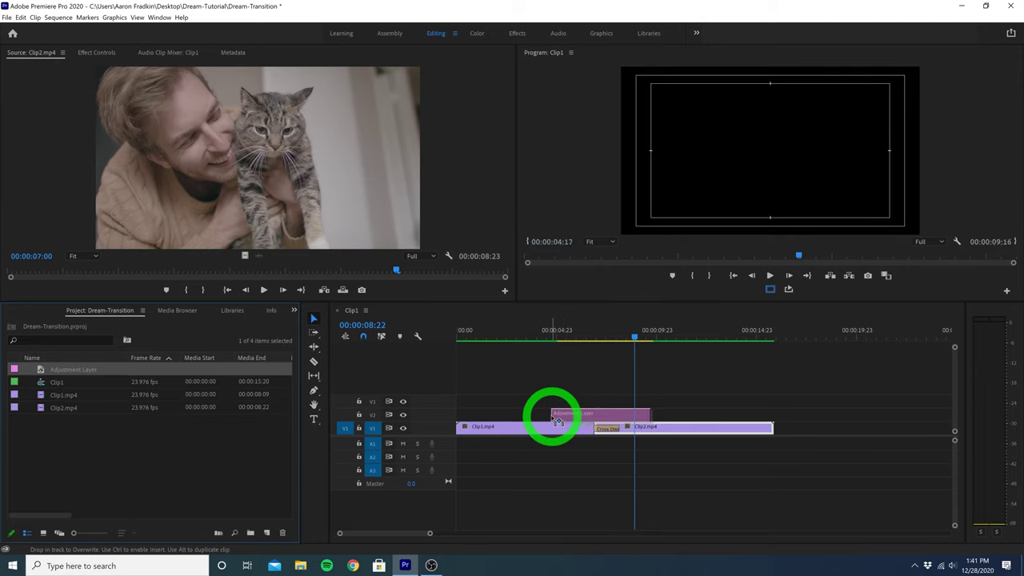
left_click_drag(558, 420, 554, 415)
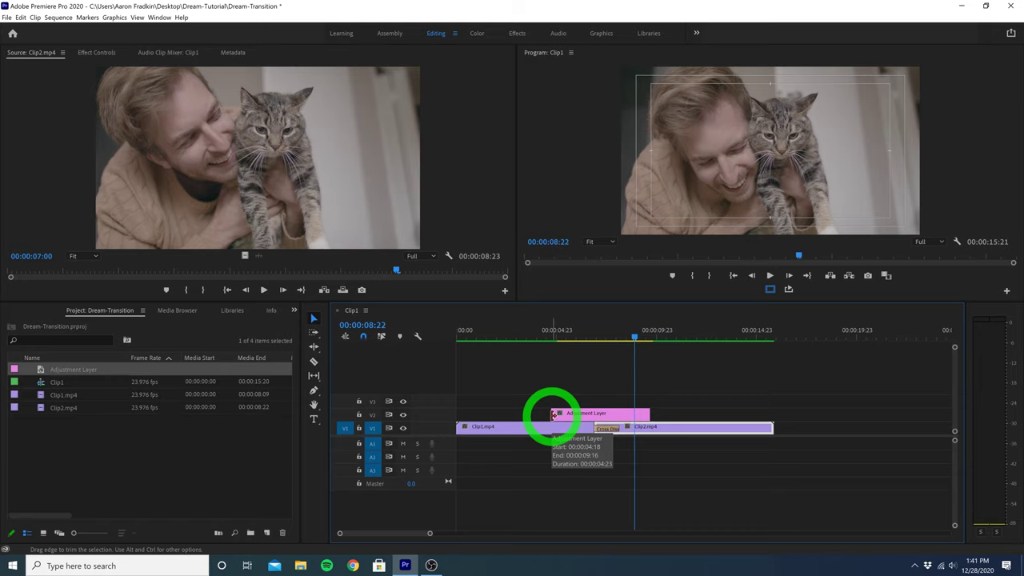
left_click_drag(541, 336, 658, 348)
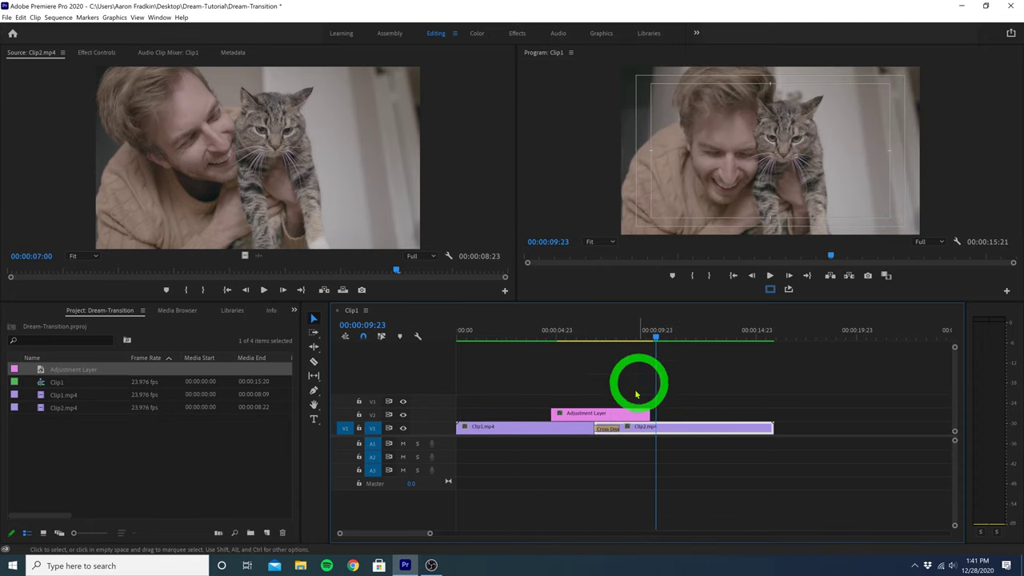
left_click_drag(614, 420, 636, 414)
left_click_drag(548, 414, 556, 414)
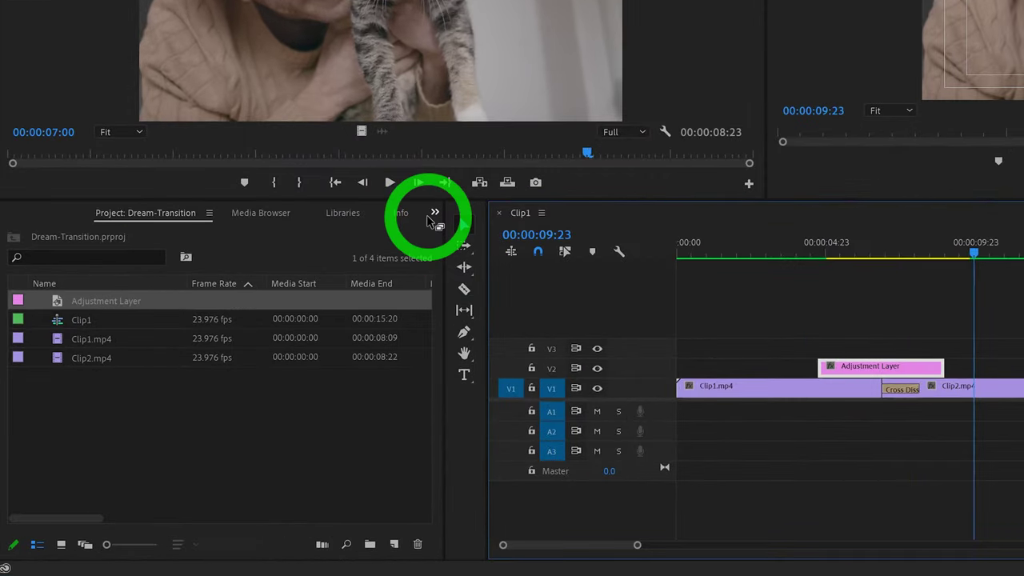
- Apply Distort > Turbulent Displace, found by searching 'turb', to the Adjustment Layer on V2
left_click(294, 311)
left_click(456, 301)
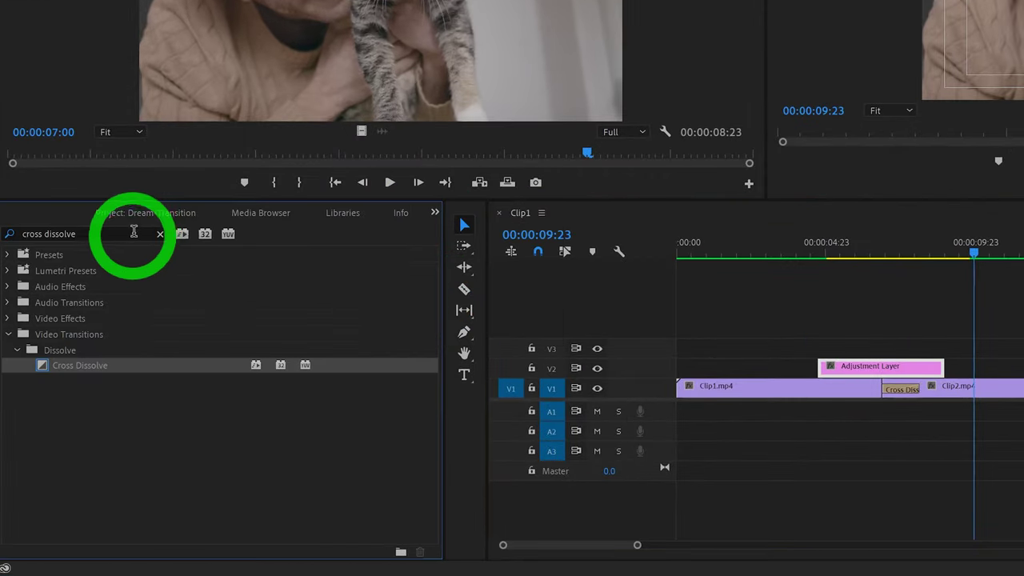
left_click(164, 237)
left_click(145, 234)
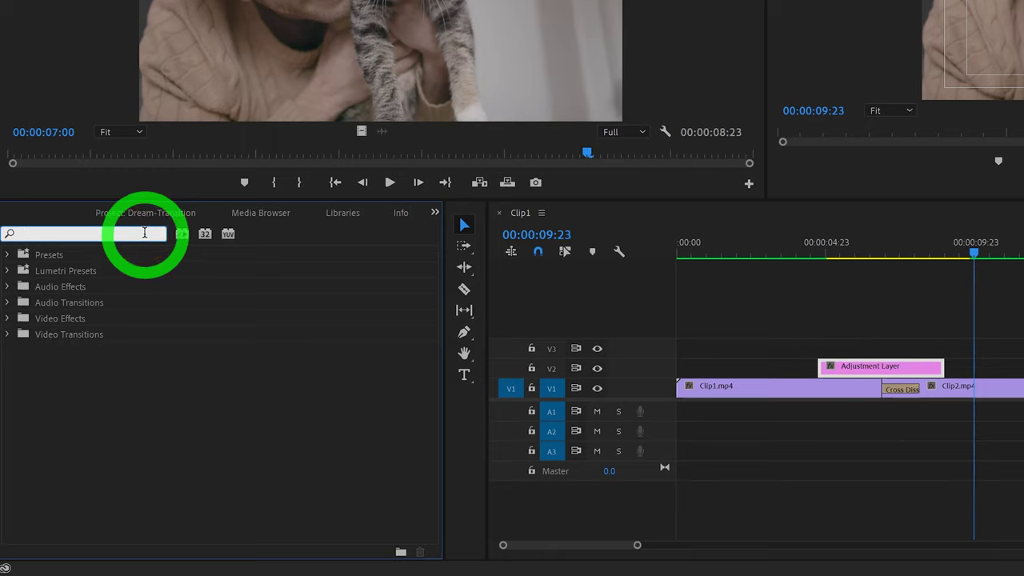
type("turbul")
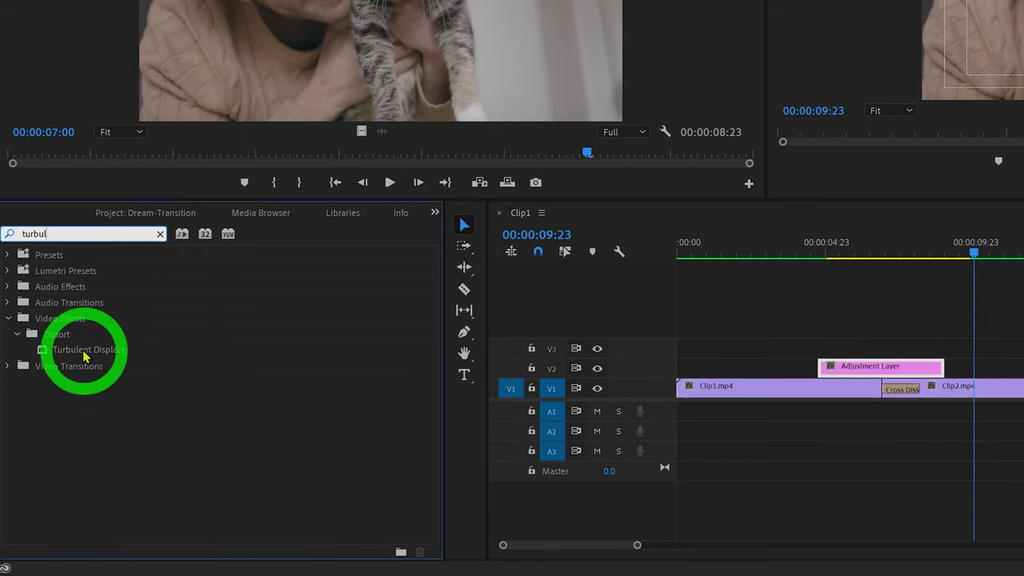
left_click_drag(87, 349, 716, 357)
left_click_drag(382, 357, 477, 366)
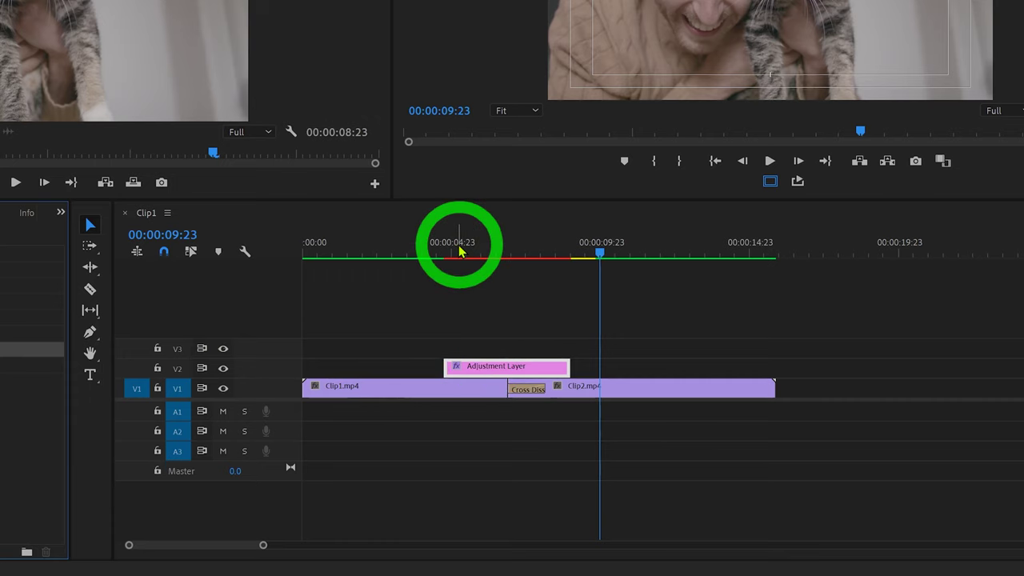
left_click(458, 251)
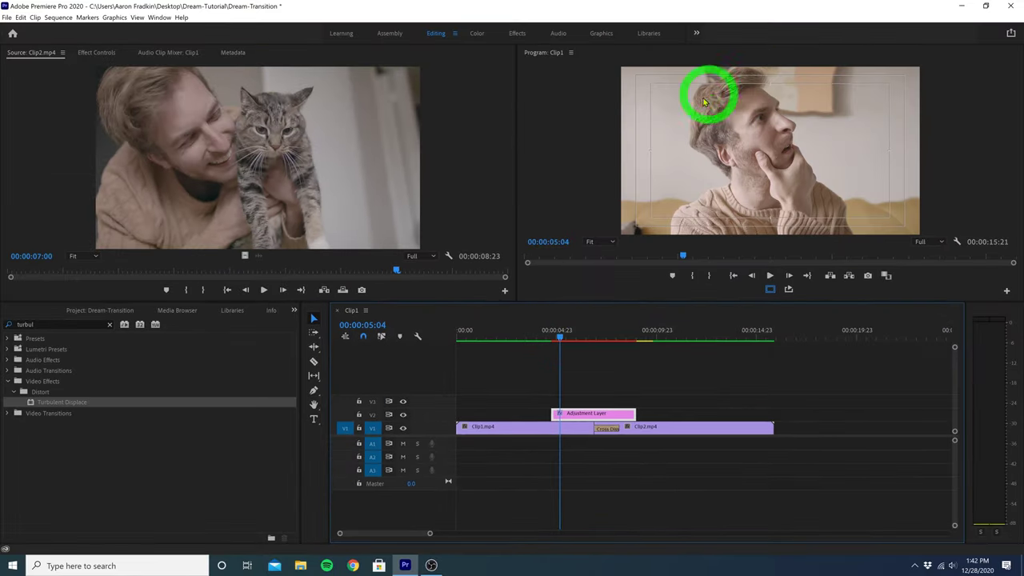
- Set a starting Turbulent Displace Amount keyframe of 0 at the Adjustment Layer's start
left_click(86, 54)
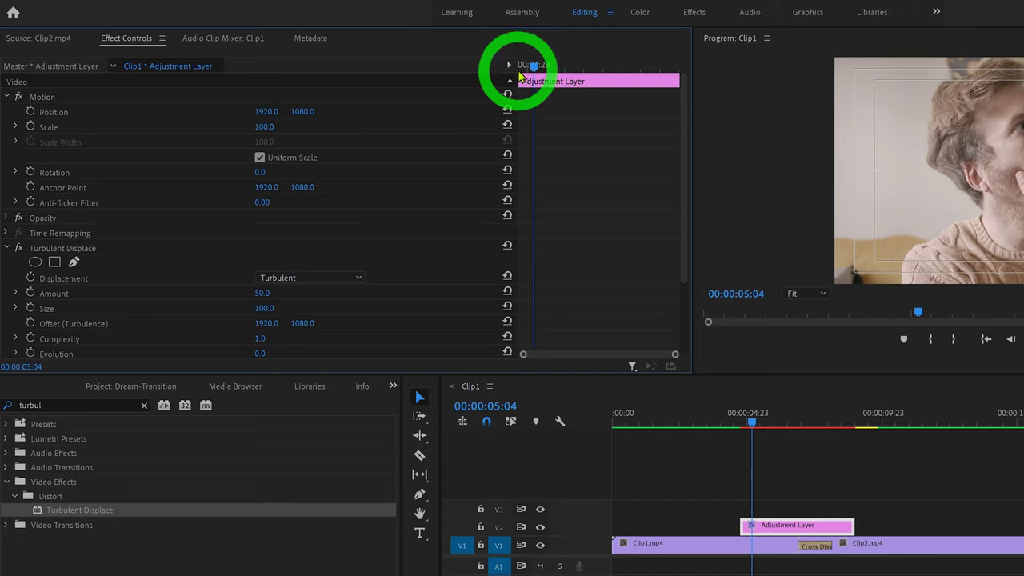
left_click_drag(534, 66, 466, 74)
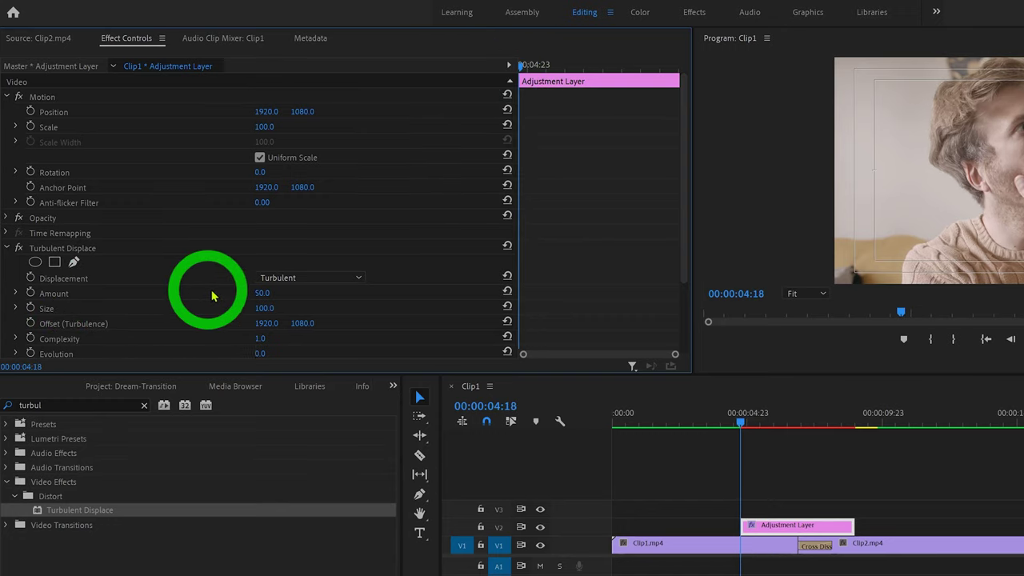
left_click(272, 292)
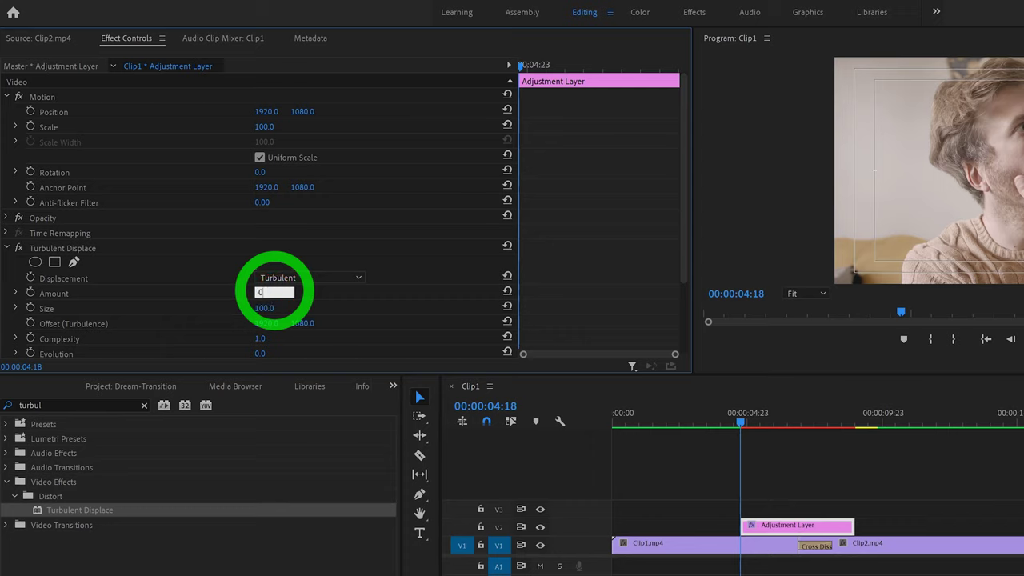
type("0")
key("Return")
left_click(30, 293)
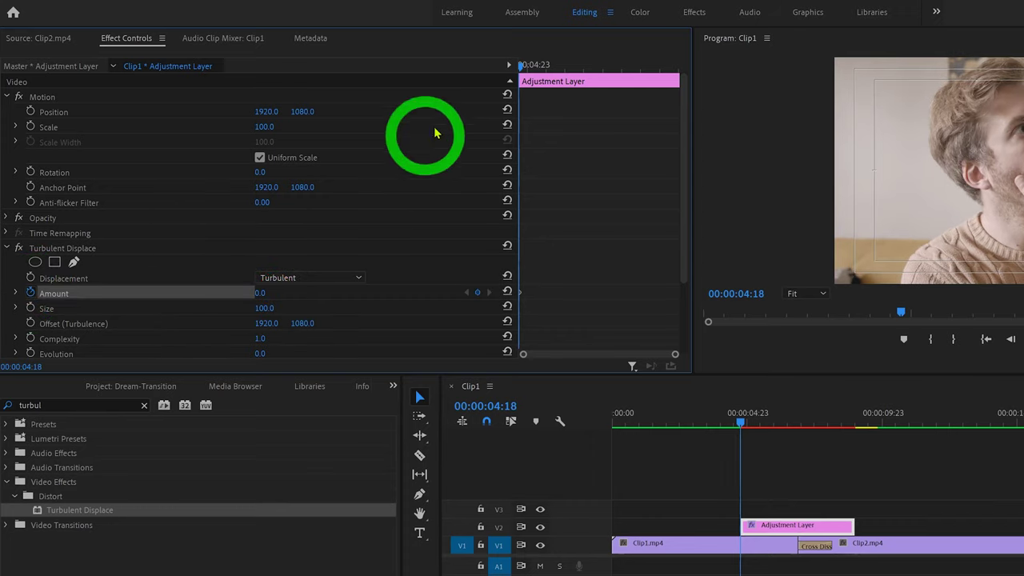
- Raise the Amount to 212 midway through the layer for strong distortion
left_click_drag(521, 67, 599, 71)
left_click(266, 292)
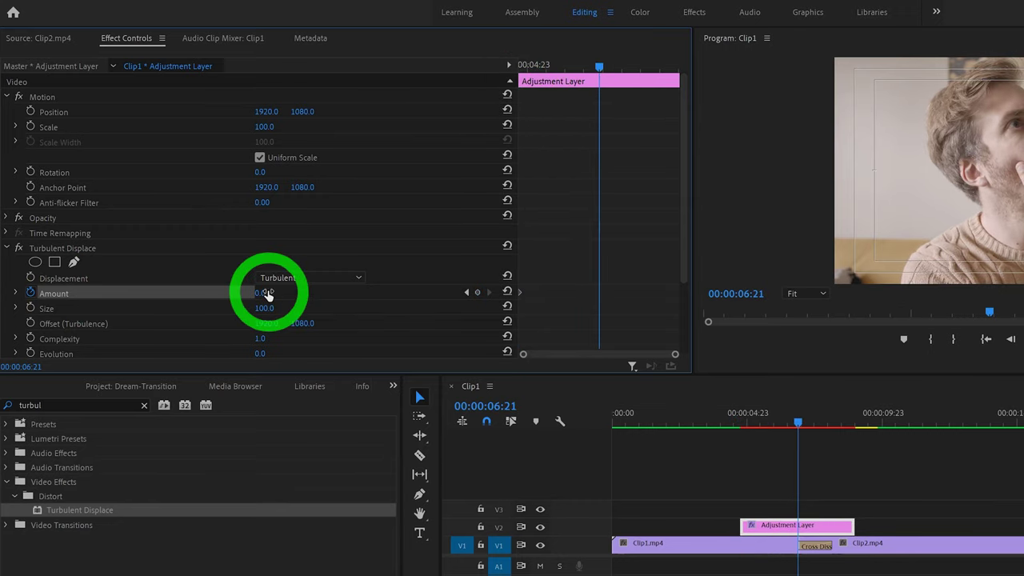
left_click_drag(272, 293, 416, 279)
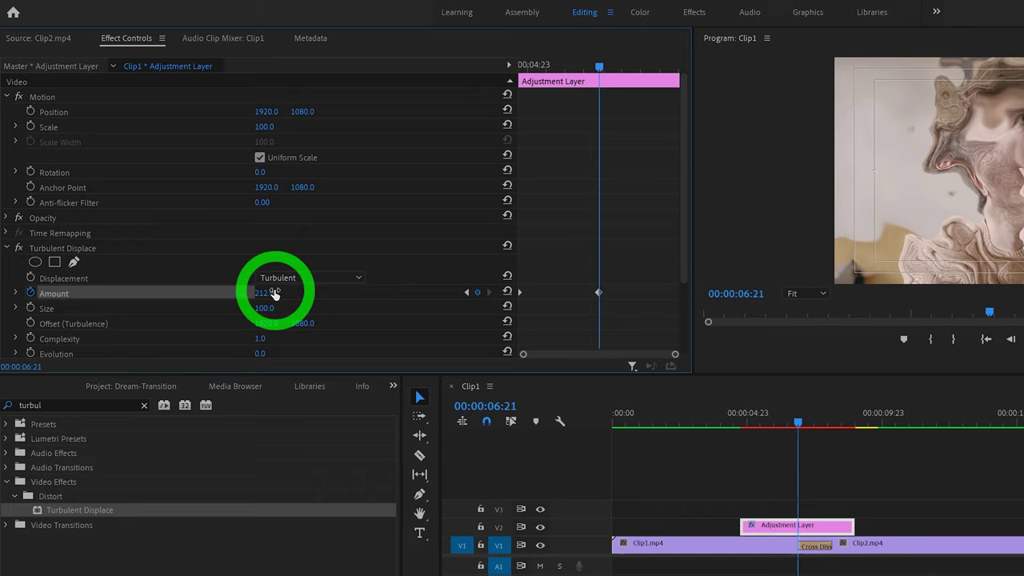
- Add a low final Amount keyframe at the Adjustment Layer's last frame
left_click_drag(599, 67, 549, 96)
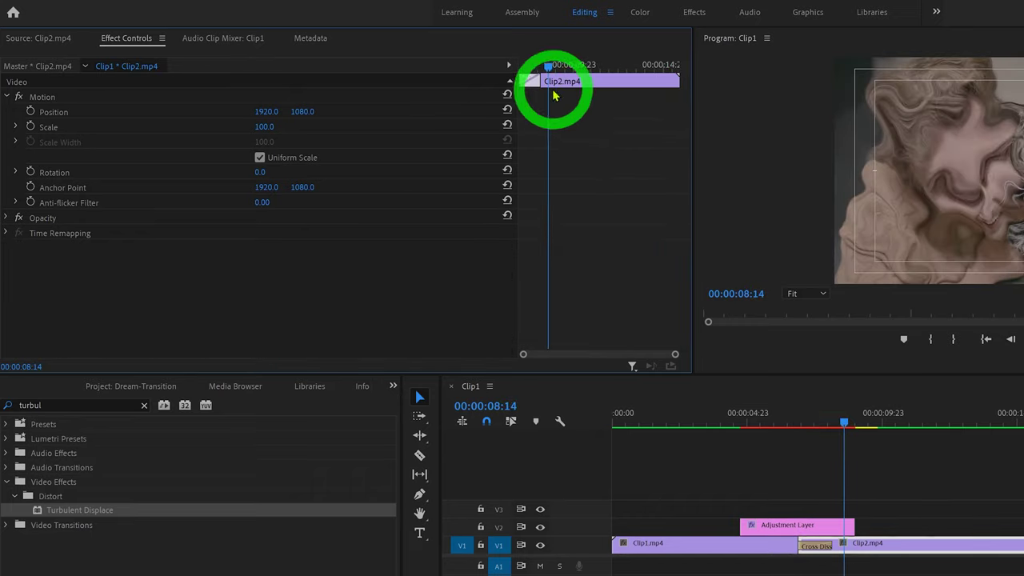
left_click(823, 531)
left_click_drag(658, 69, 675, 65)
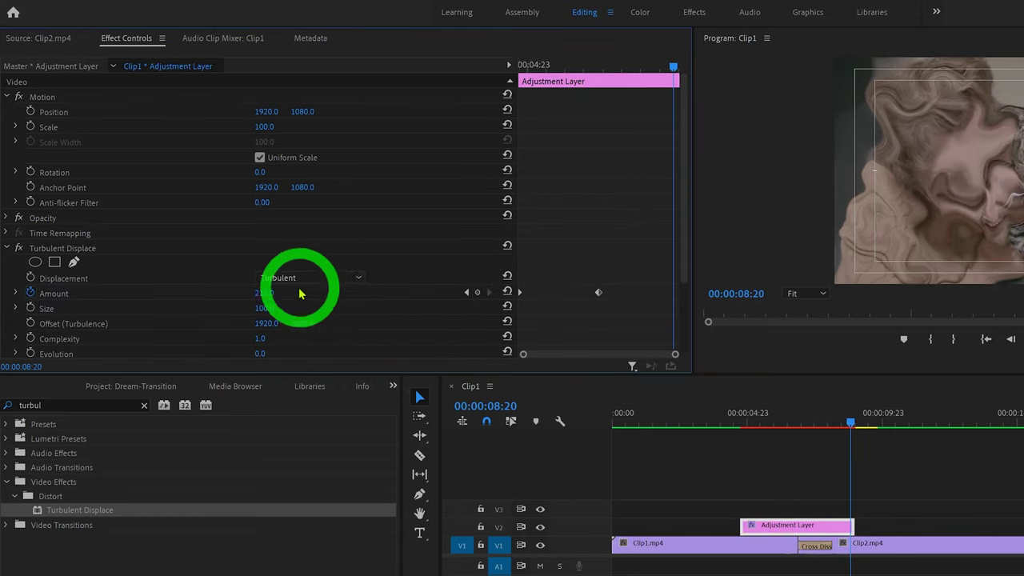
left_click(272, 292)
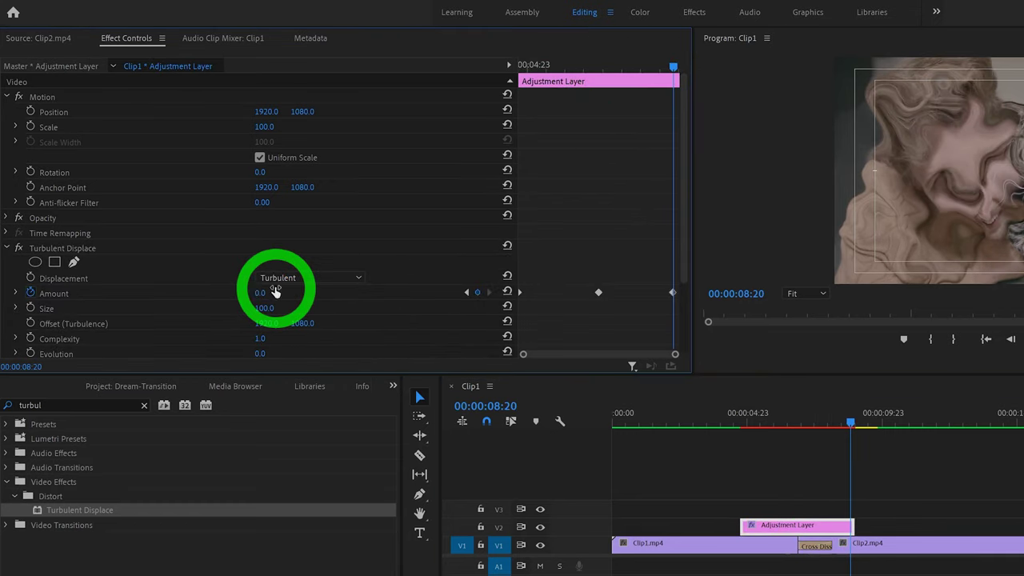
left_click_drag(680, 297, 701, 295)
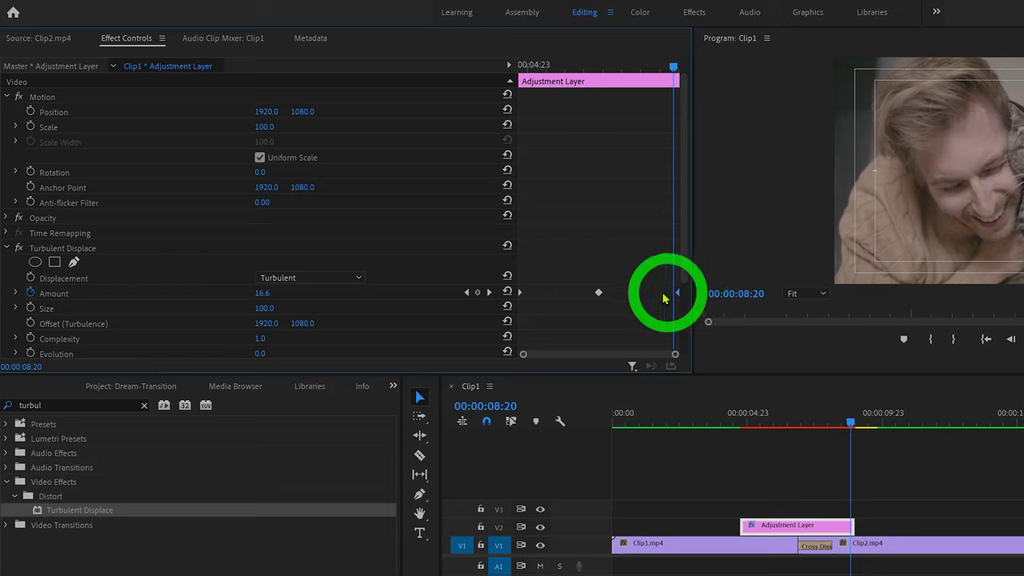
- Ease the last and first Amount keyframes and give the middle peak keyframe Bezier interpolation
right_click(518, 296)
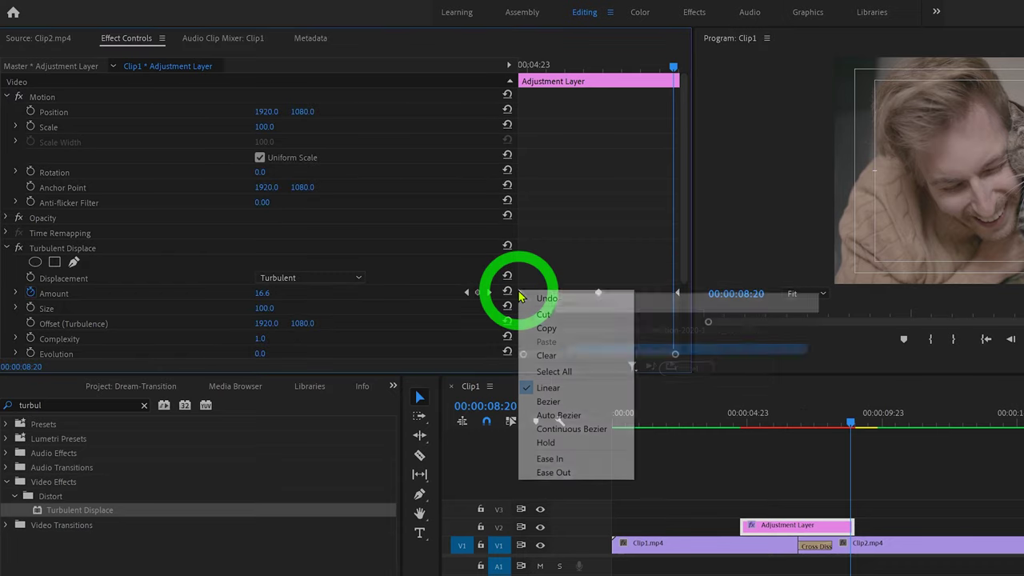
left_click(565, 472)
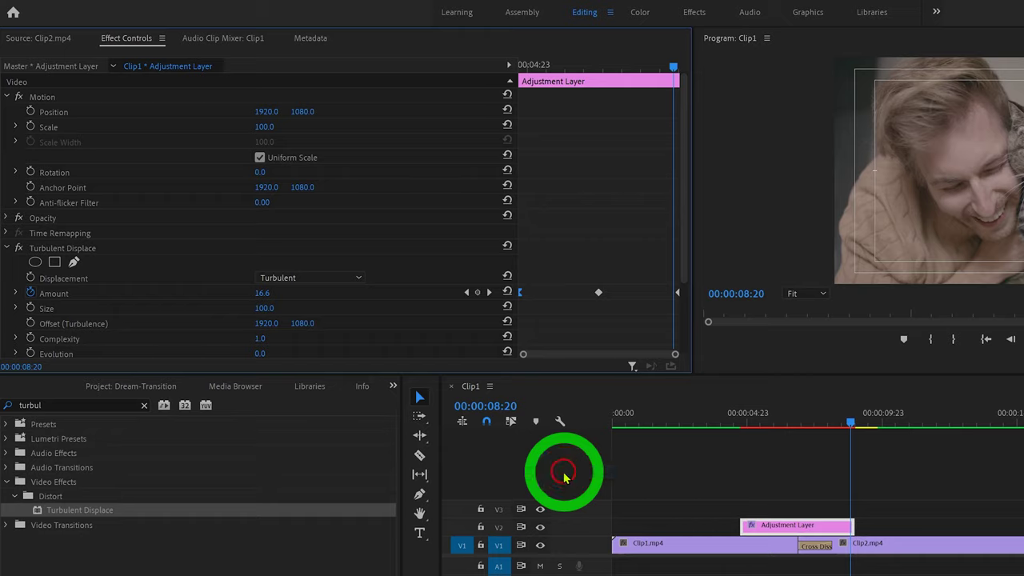
right_click(676, 294)
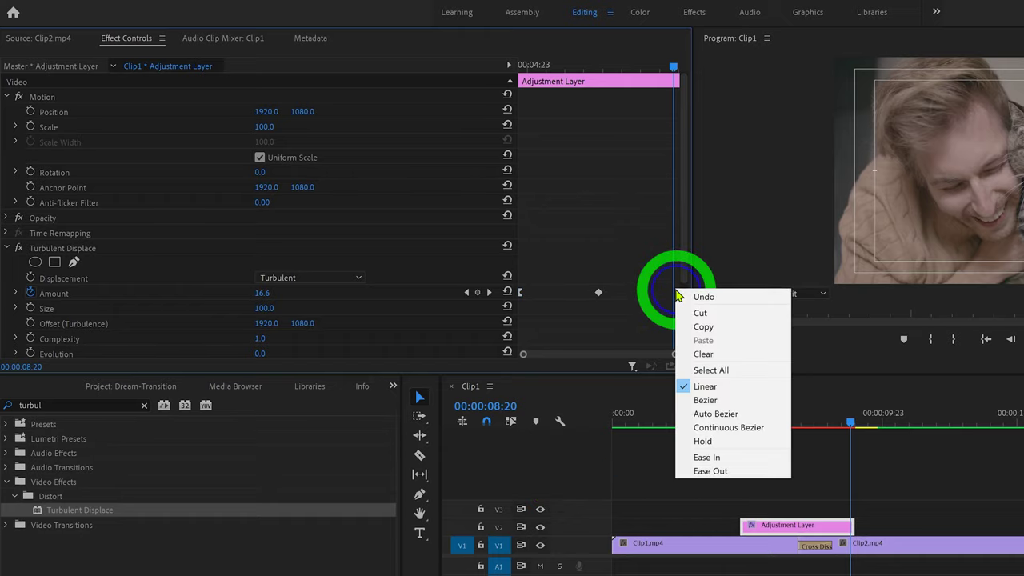
left_click(709, 457)
right_click(598, 293)
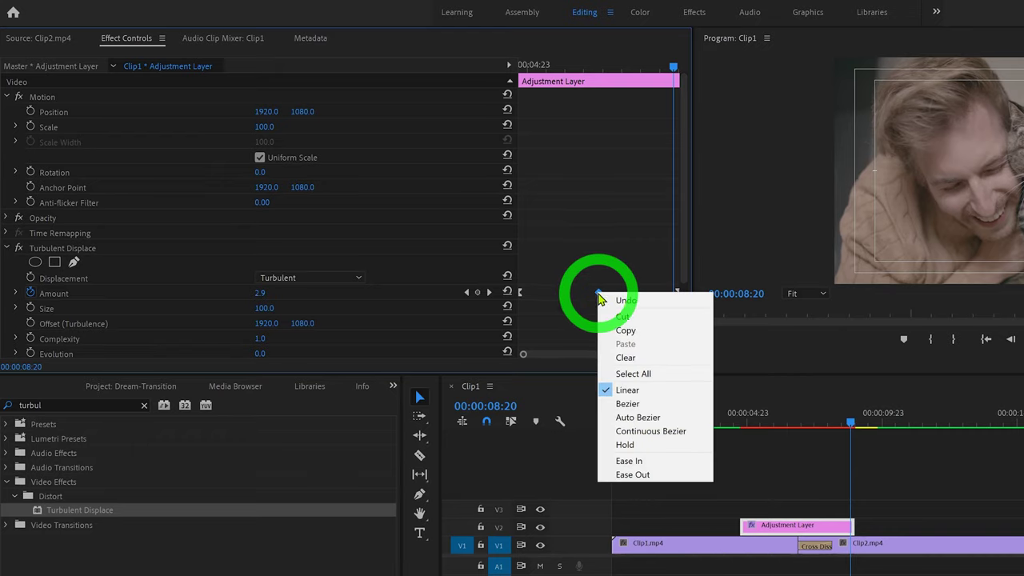
left_click(629, 404)
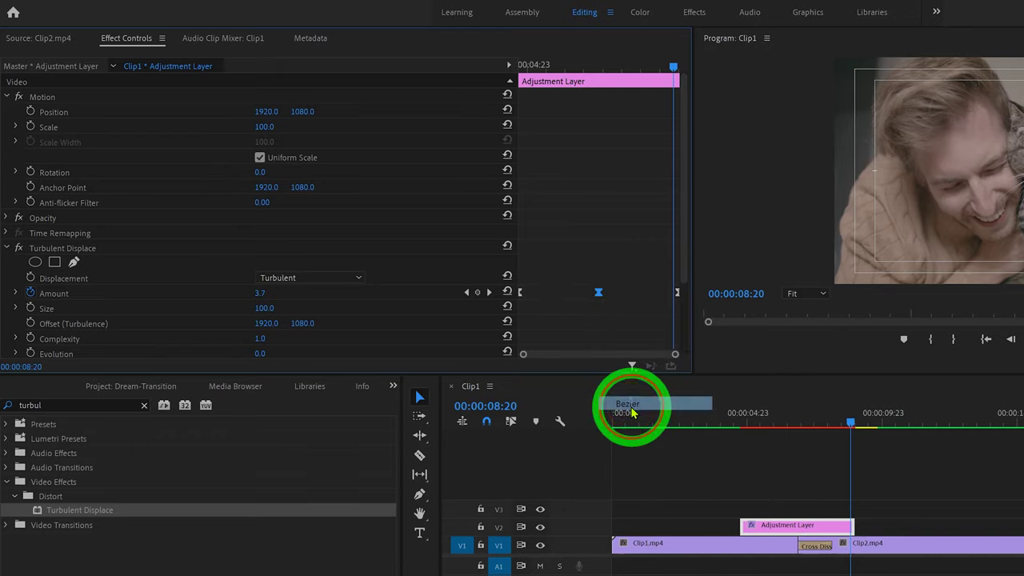